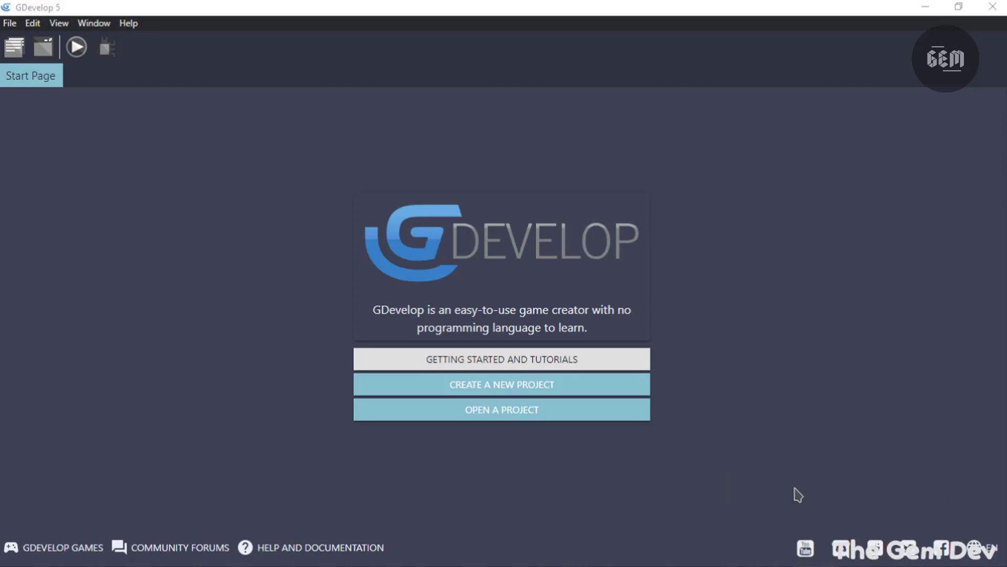
Create a new Empty game project (My project144) and open its Project properties from Game settings
left_click(597, 385)
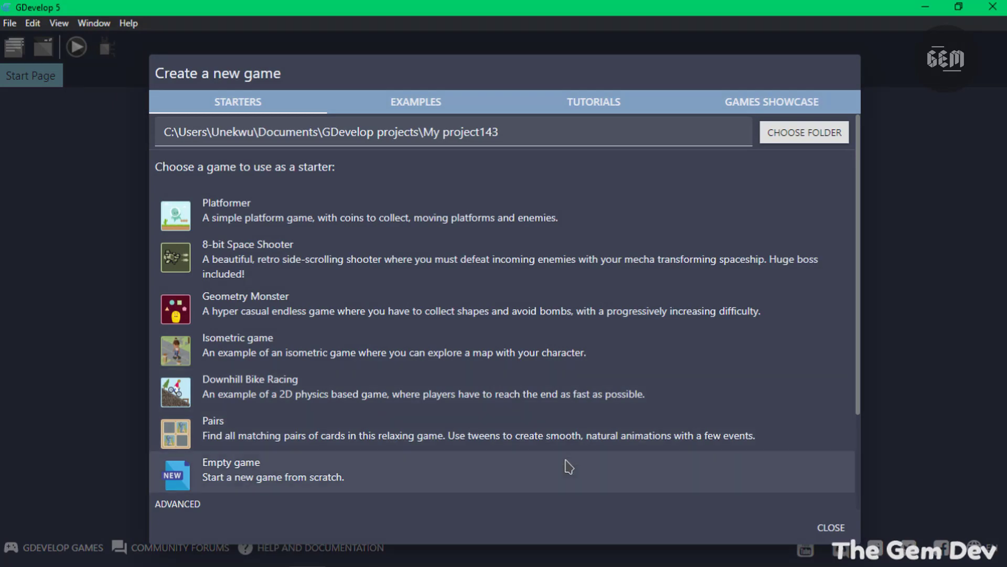
left_click(569, 466)
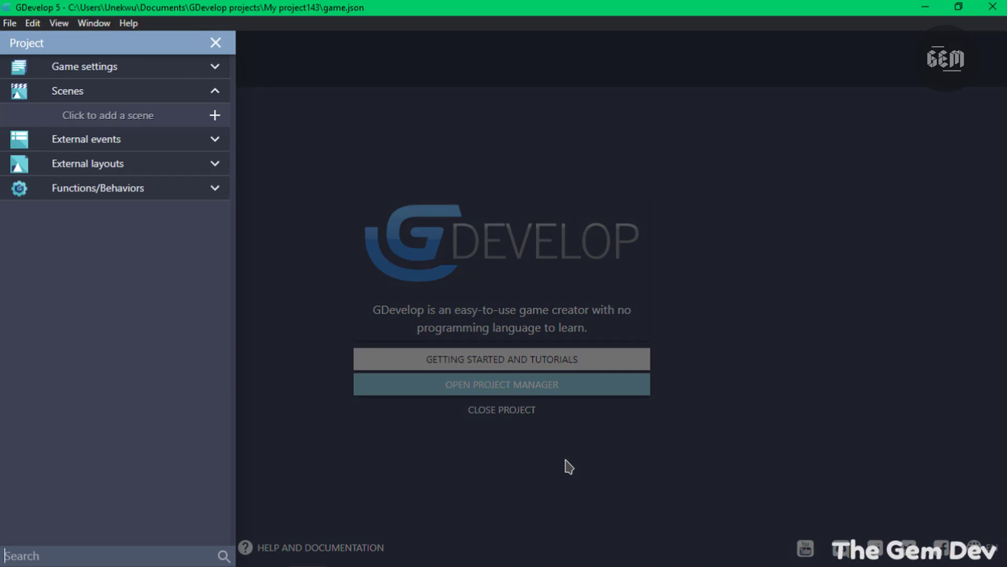
left_click(196, 73)
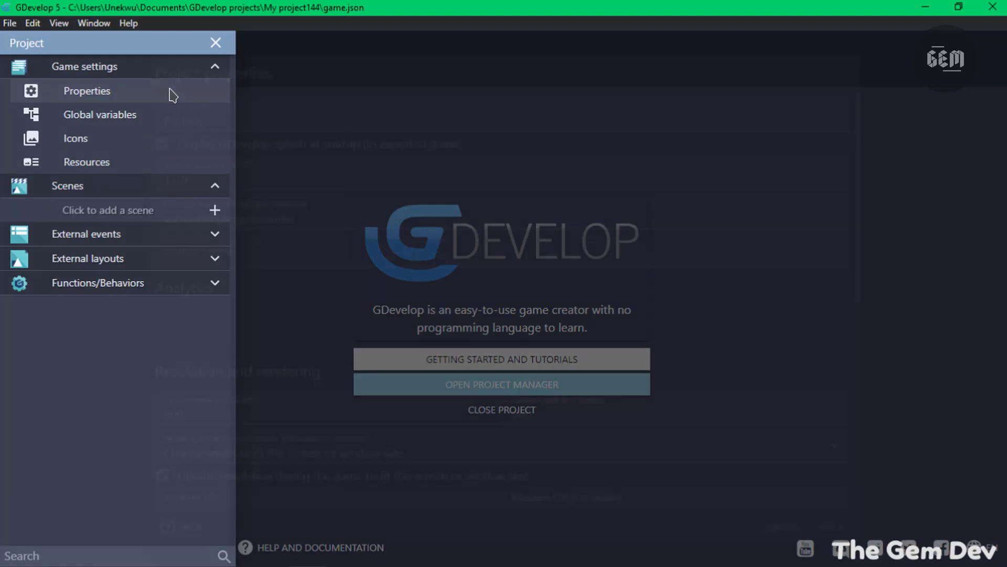
left_click(172, 95)
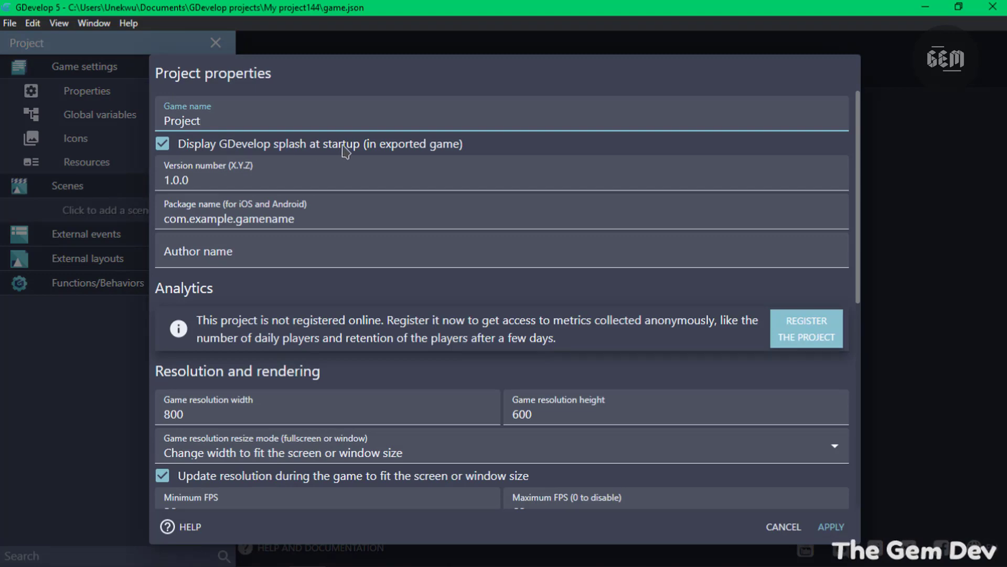
left_click(163, 145)
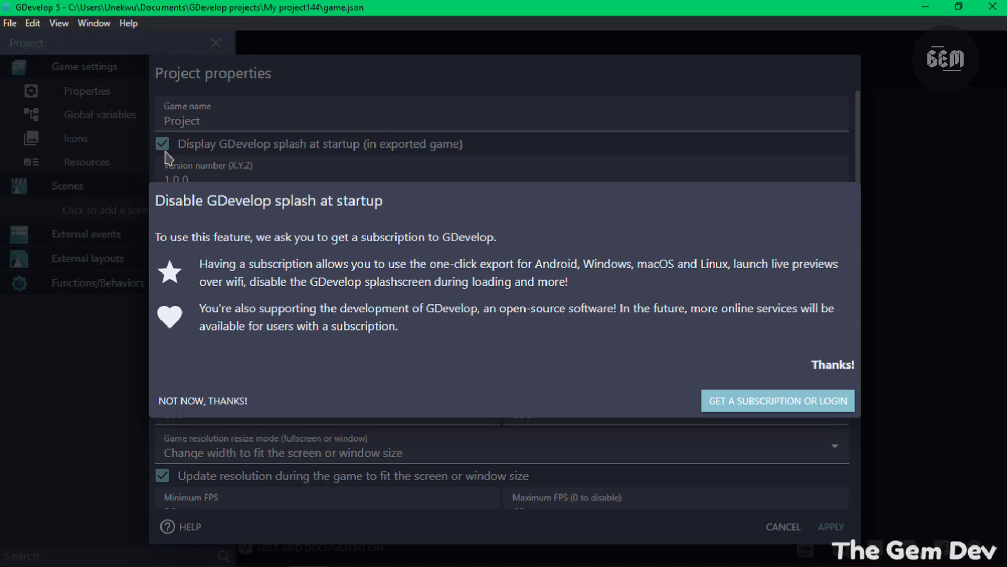
left_click(228, 402)
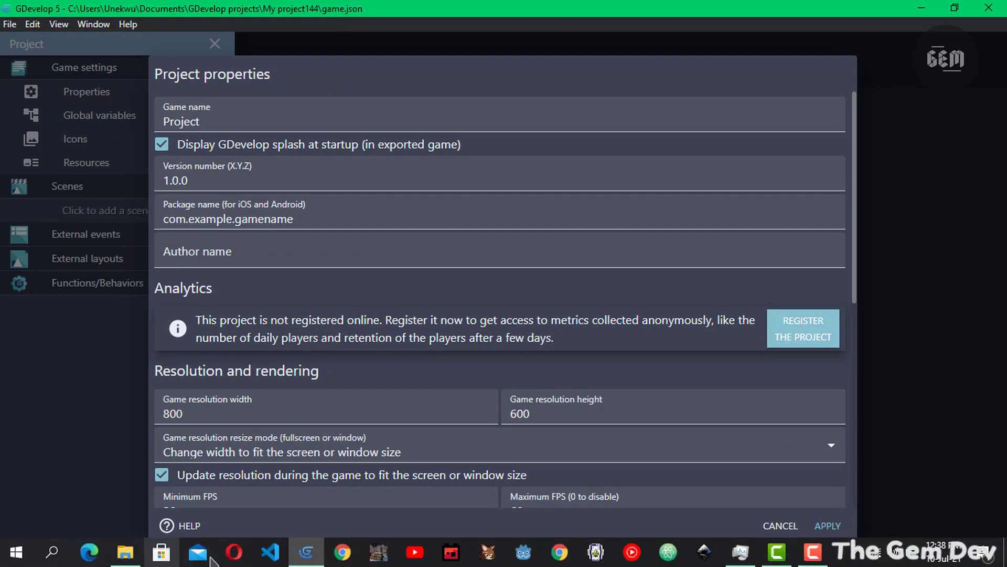
In File Explorer, enter the My project144 folder and open its game.json with Visual Studio Code
left_click(137, 554)
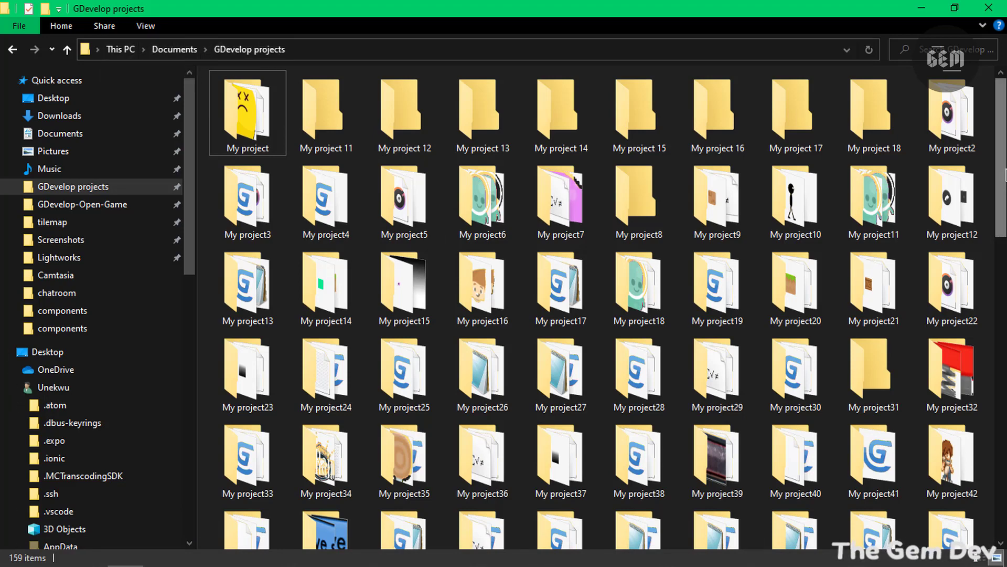
left_click_drag(1003, 179, 1003, 482)
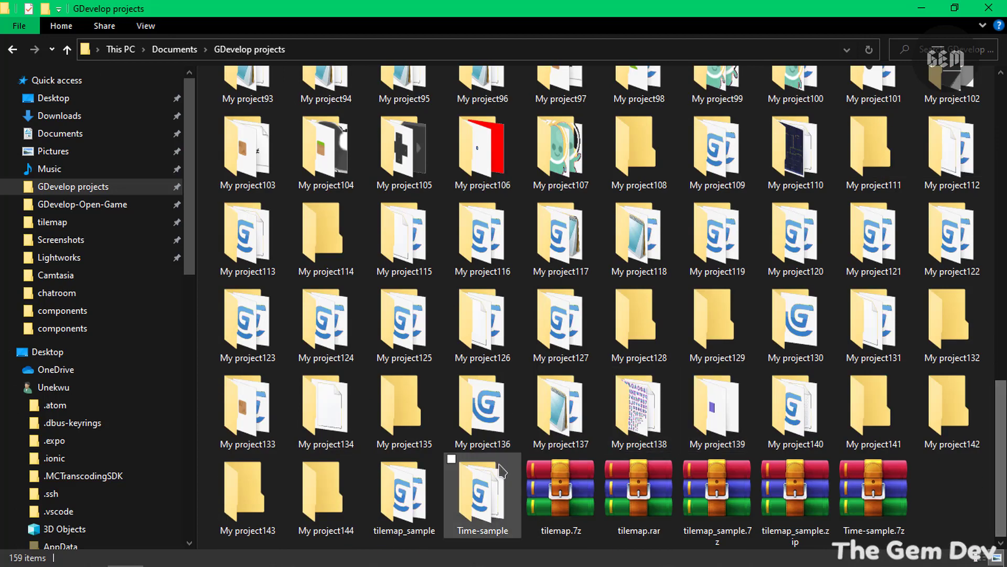
left_click(319, 505)
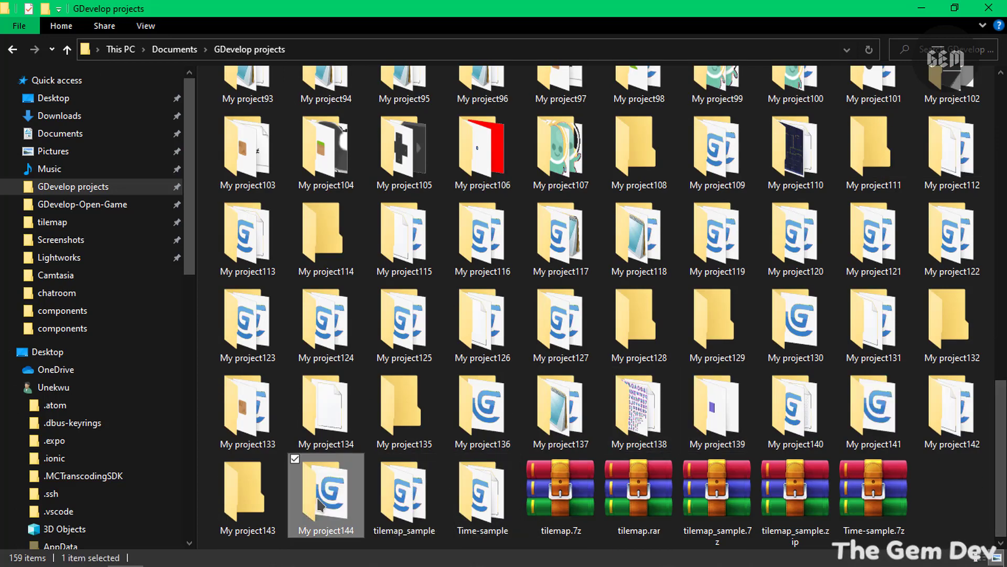
double_click(320, 505)
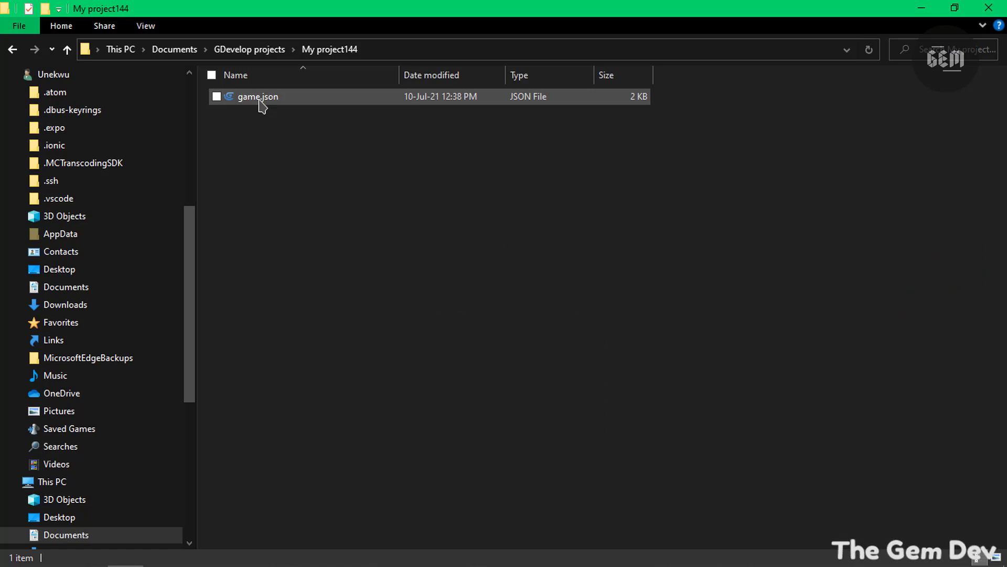
right_click(261, 103)
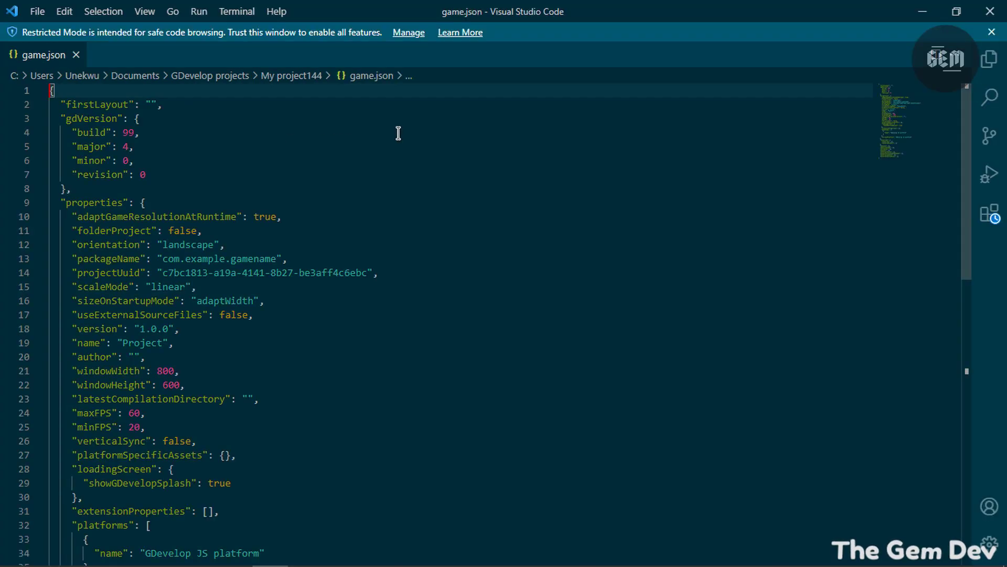
Change showGDevelopSplash in the loadingScreen block from true to false
left_click_drag(918, 108, 916, 139)
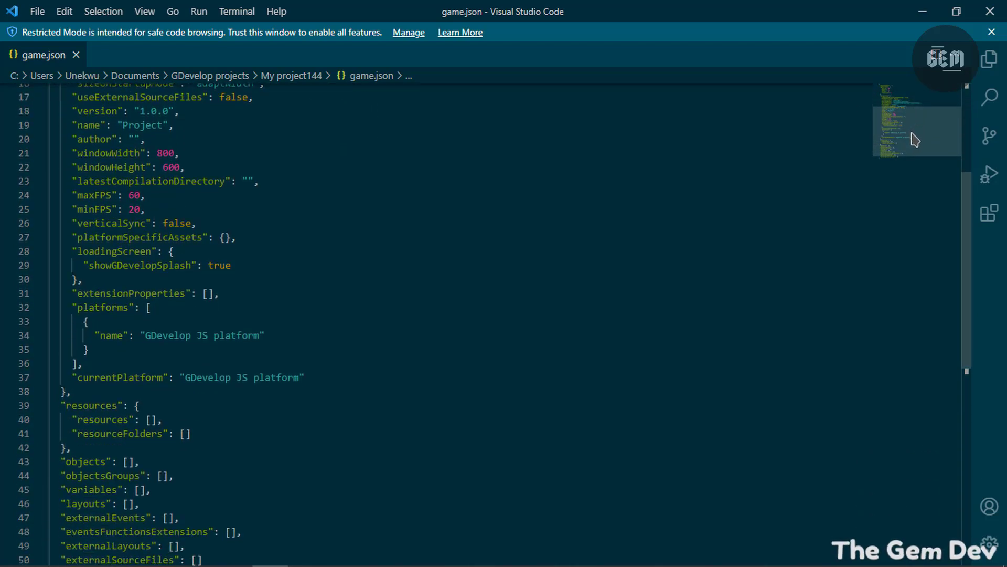
left_click(78, 274)
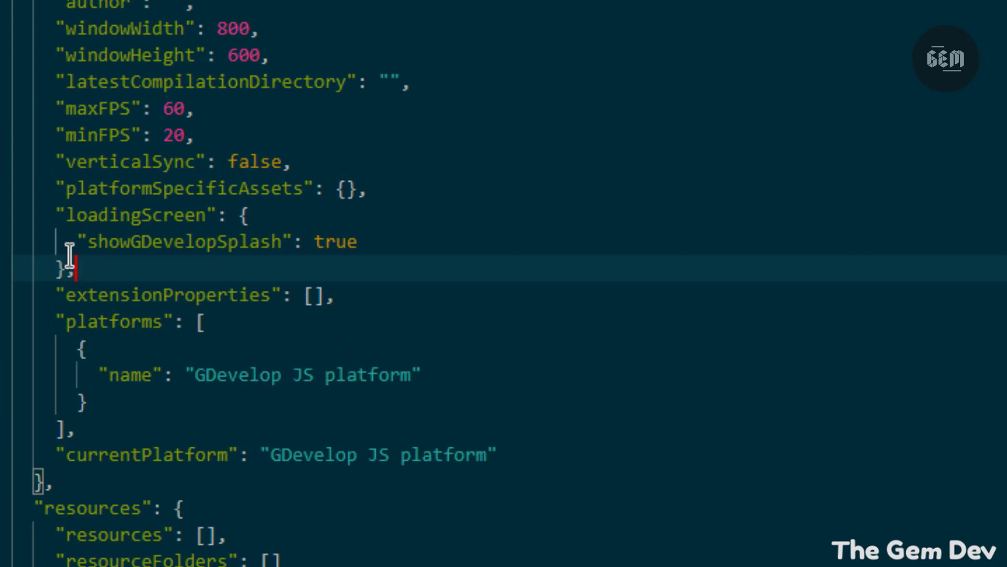
left_click_drag(70, 257, 56, 217)
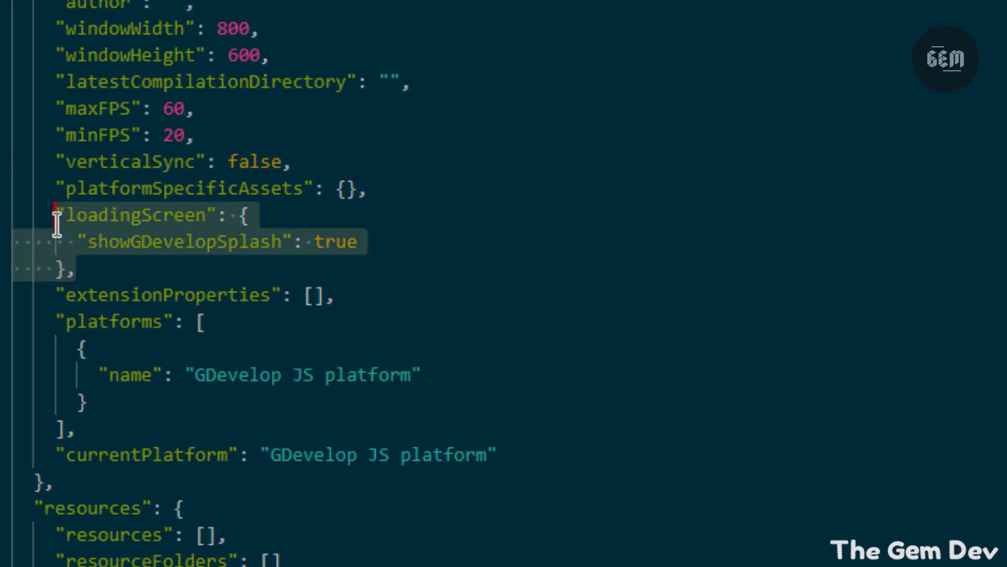
left_click(157, 241)
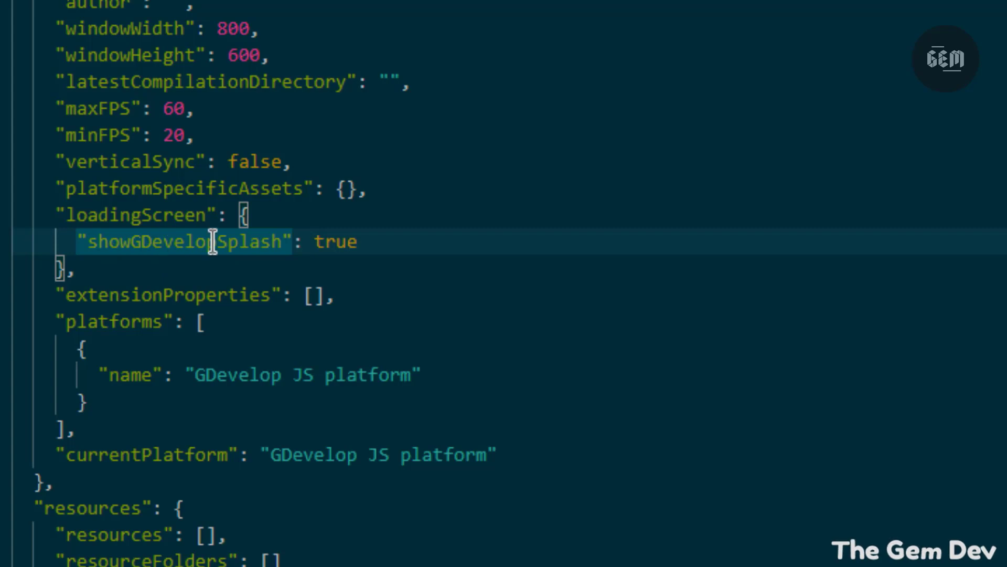
double_click(336, 242)
key("BackSpace")
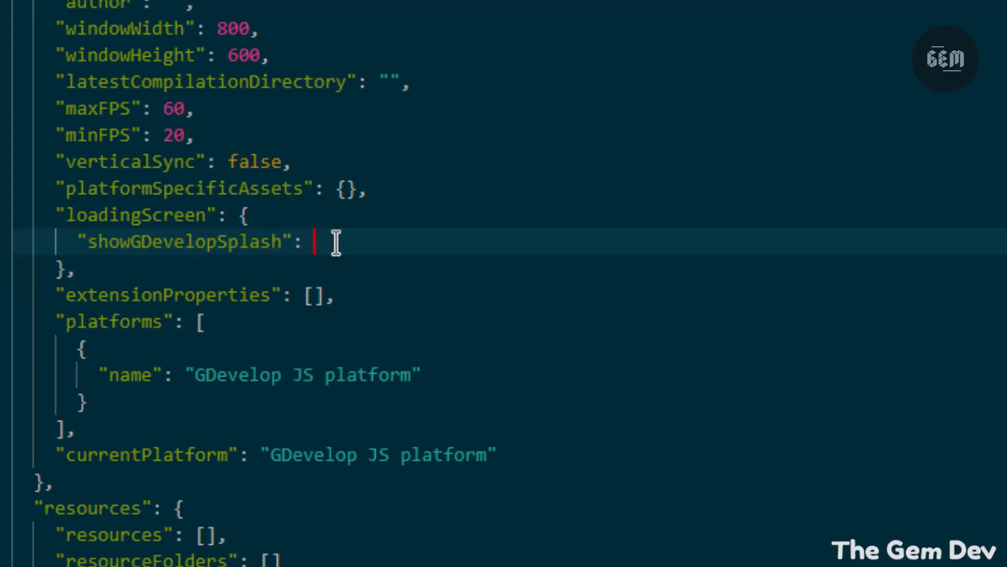
type("false")
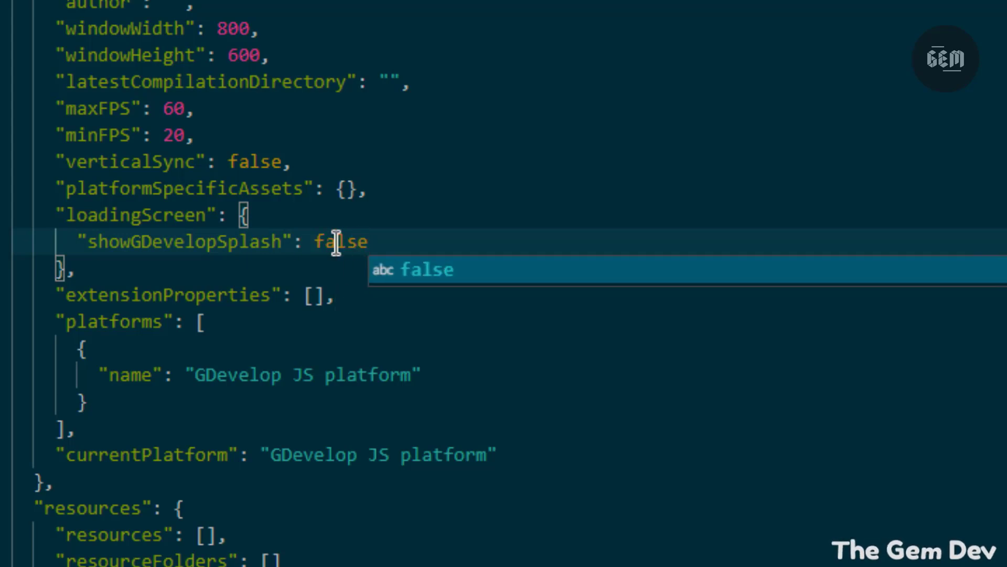
left_click(401, 215)
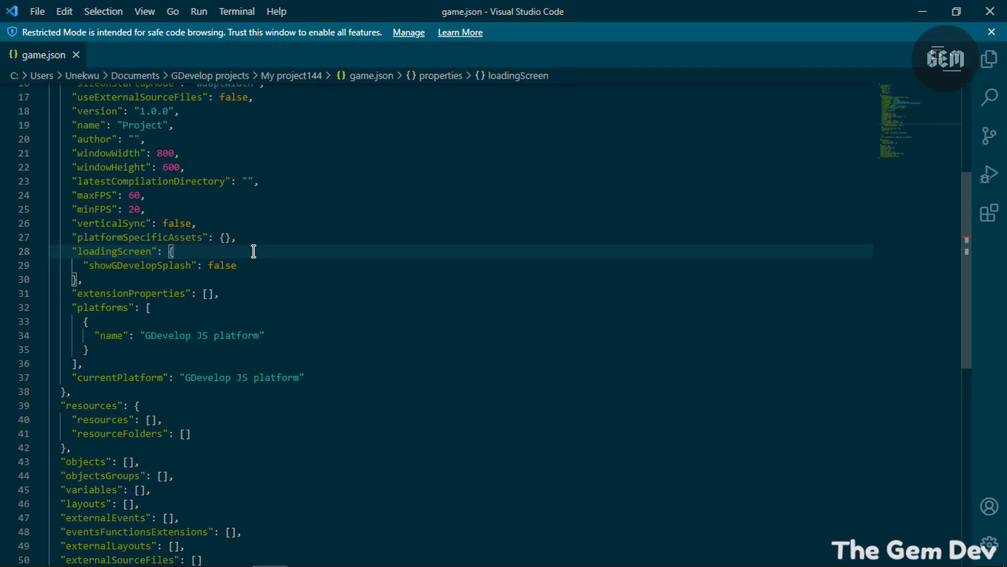
Save the edited game.json with Ctrl+S
key("ctrl+s")
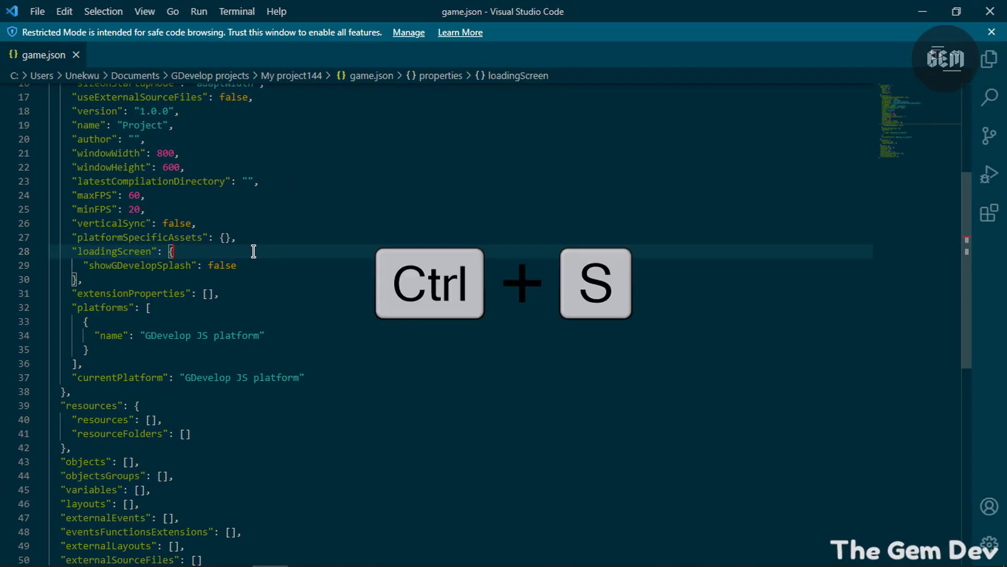
left_click(37, 11)
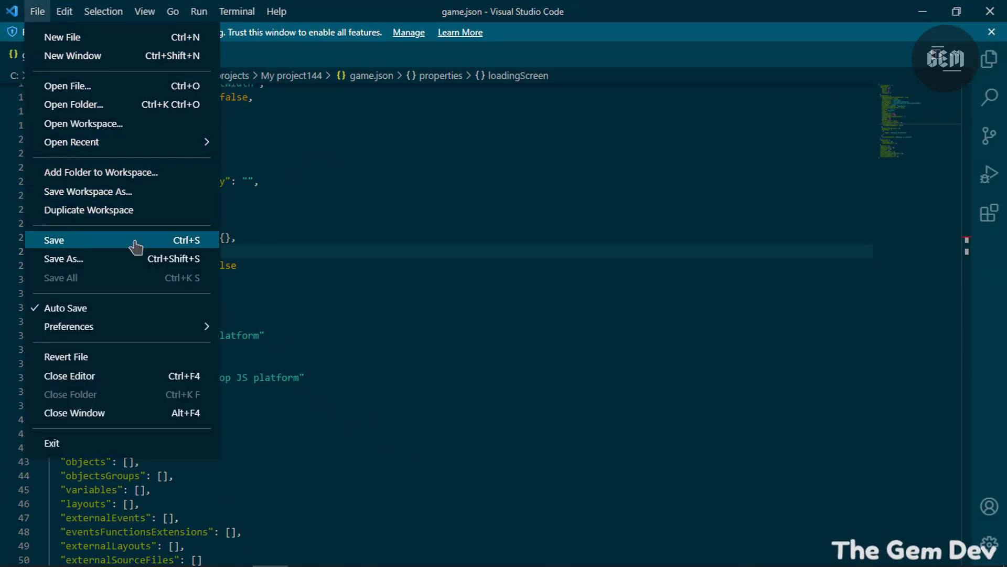
left_click(479, 218)
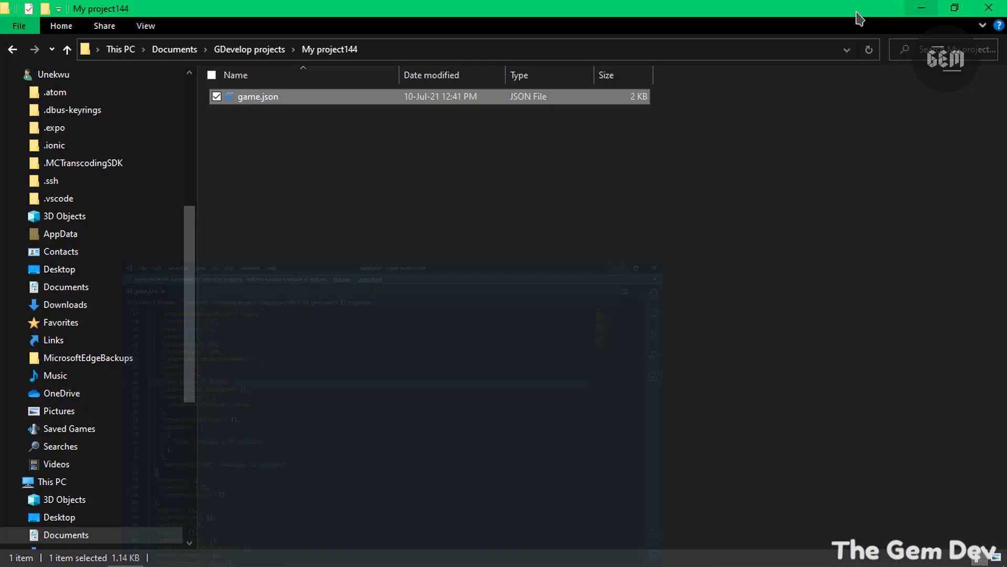
Back in GDevelop, reopen the edited game.json from GDevelop projects > My project144 via File > Open
left_click(298, 559)
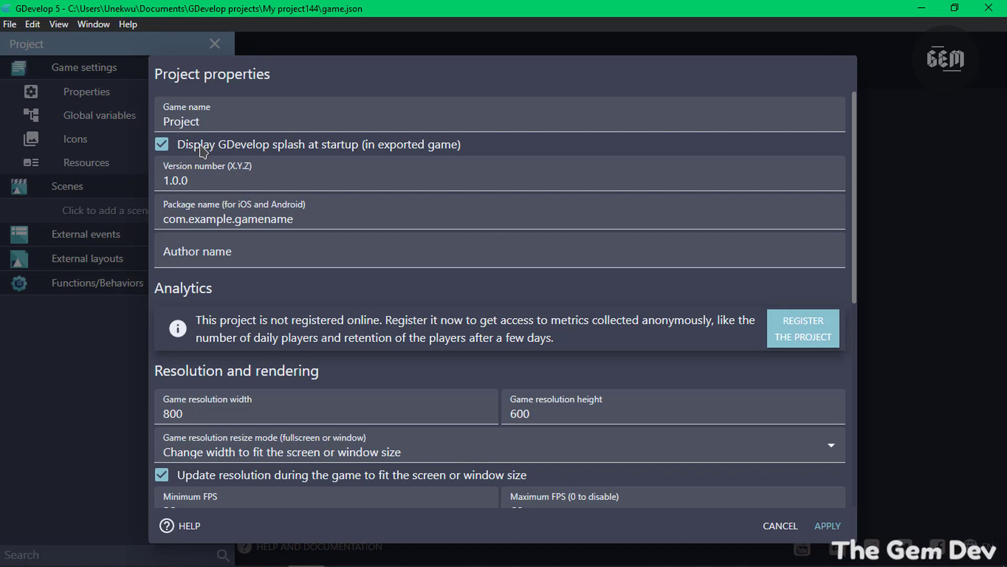
left_click(9, 24)
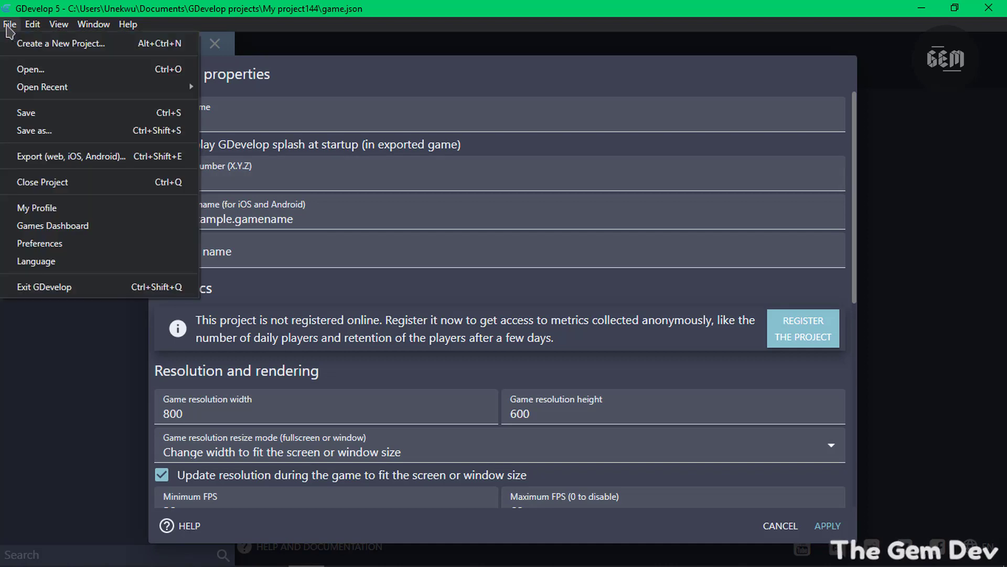
left_click(24, 72)
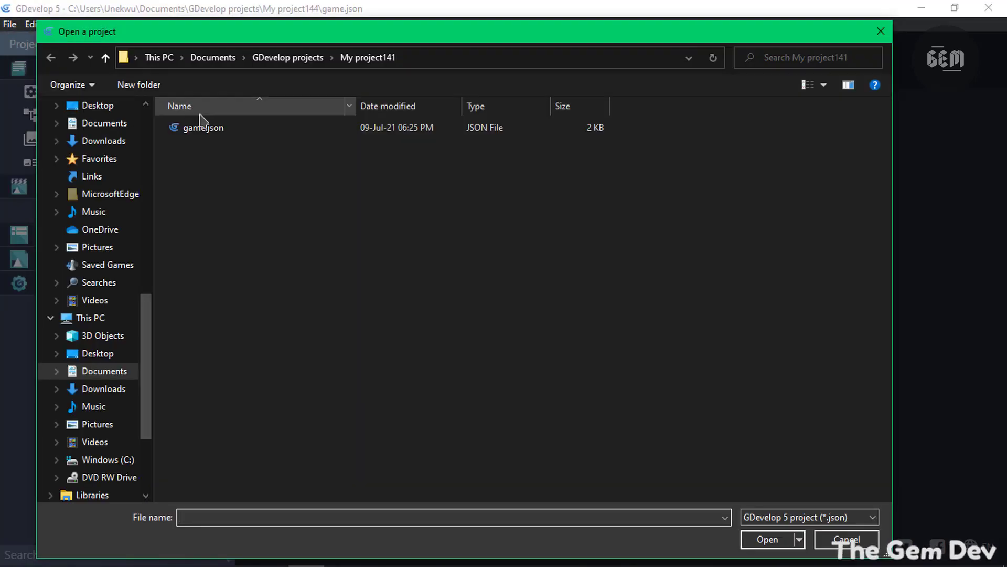
left_click(266, 59)
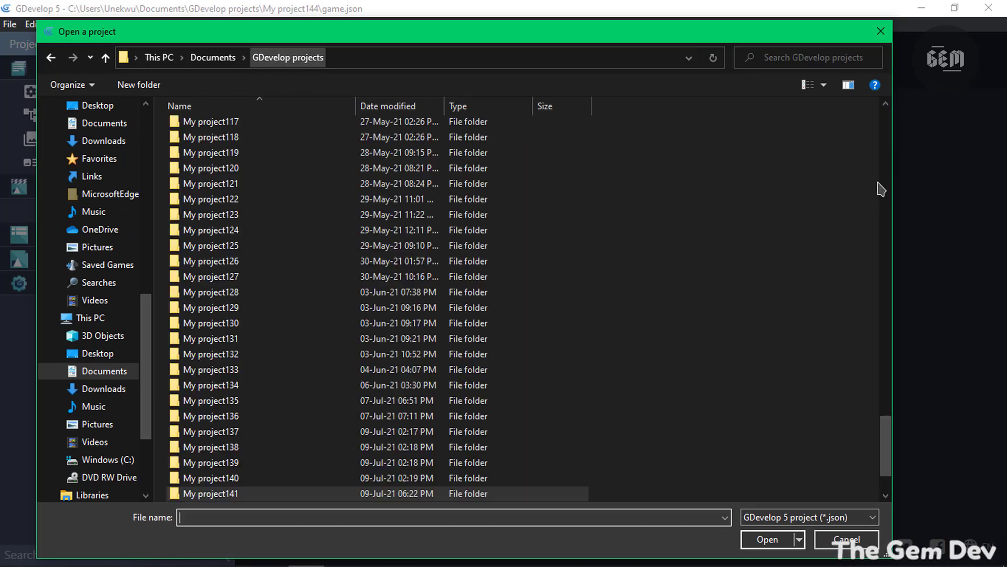
scroll(881, 414, "down", 3)
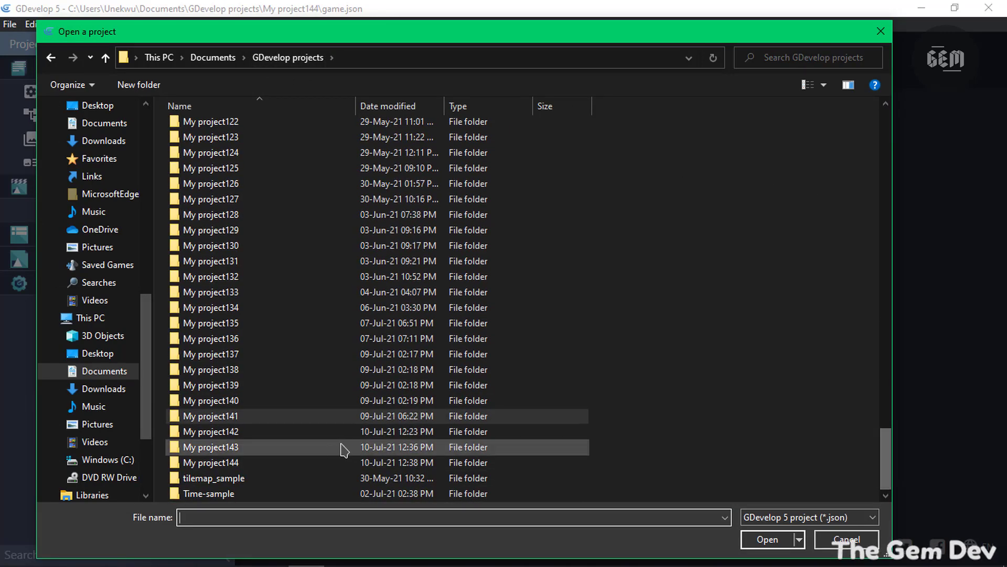
double_click(317, 461)
left_click(239, 132)
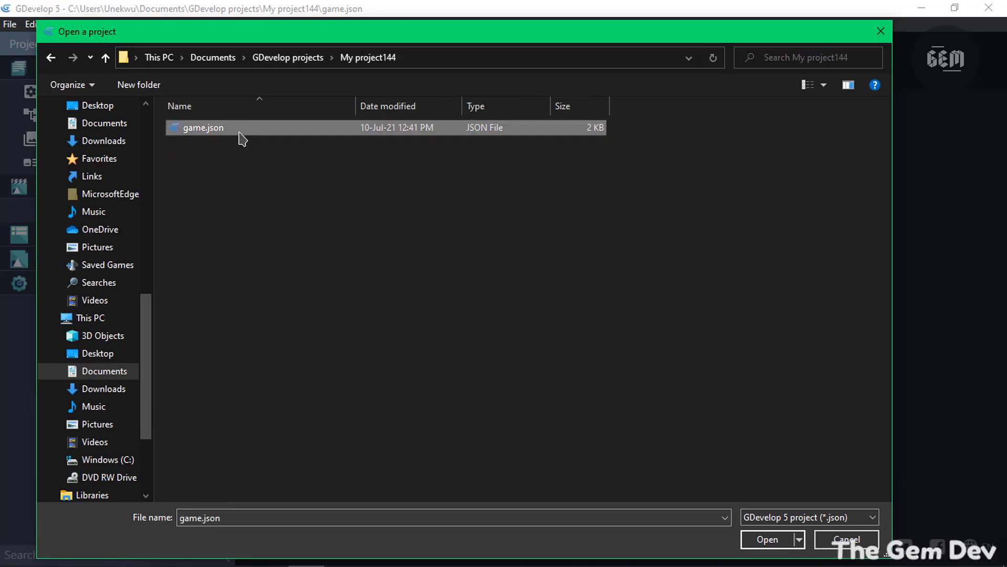
double_click(239, 129)
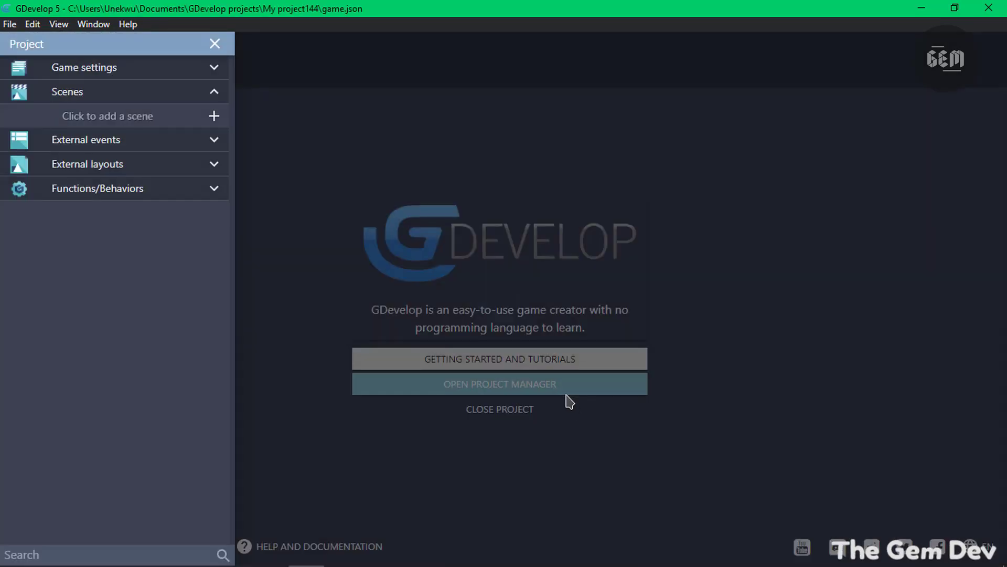
Open Project properties under Game settings, verify the startup splash is unchecked, and apply
left_click(213, 68)
left_click(207, 96)
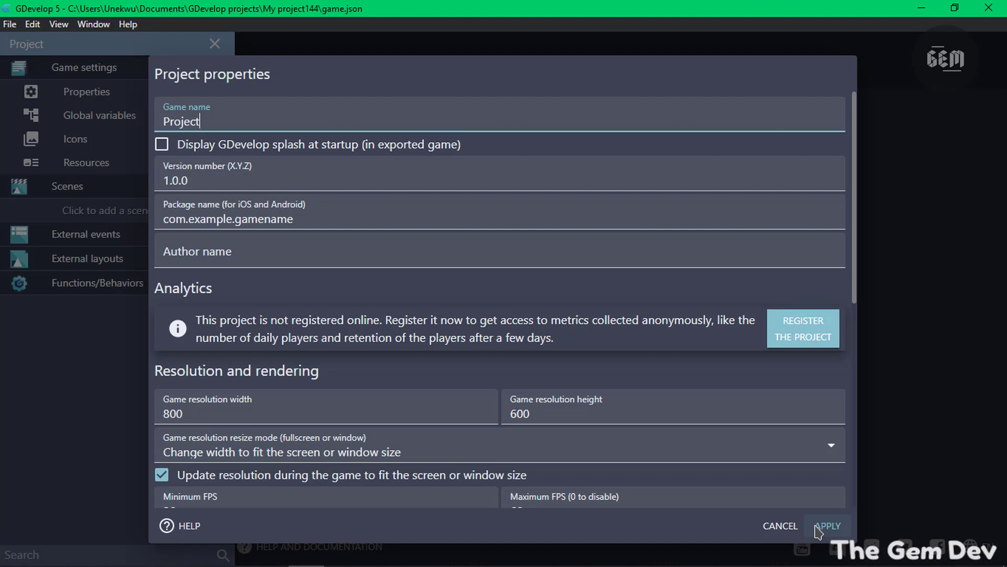
left_click(828, 525)
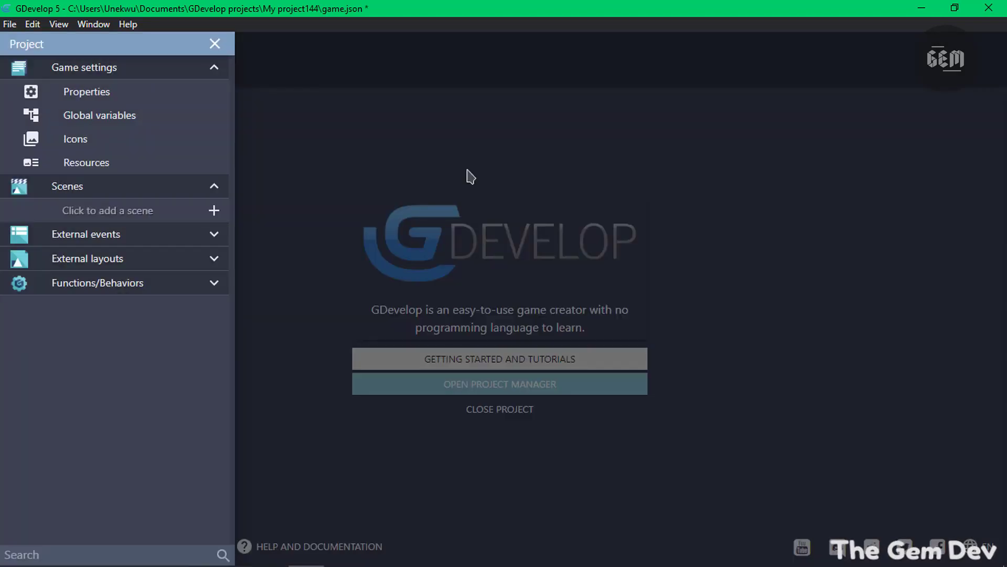